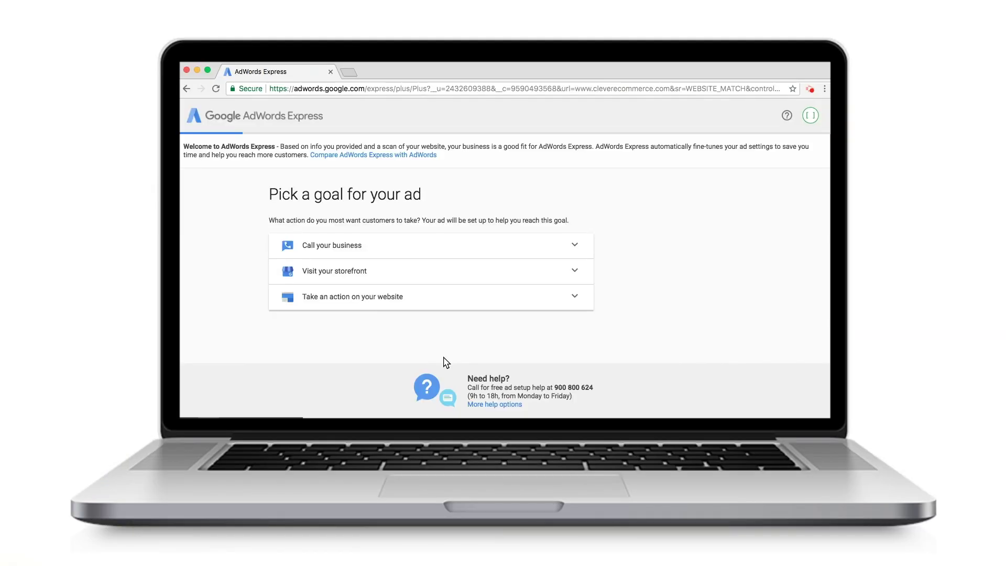
- Choose website actions as the ad goal and target customers in the United States
click(407, 299)
scroll(406, 301, down, 1)
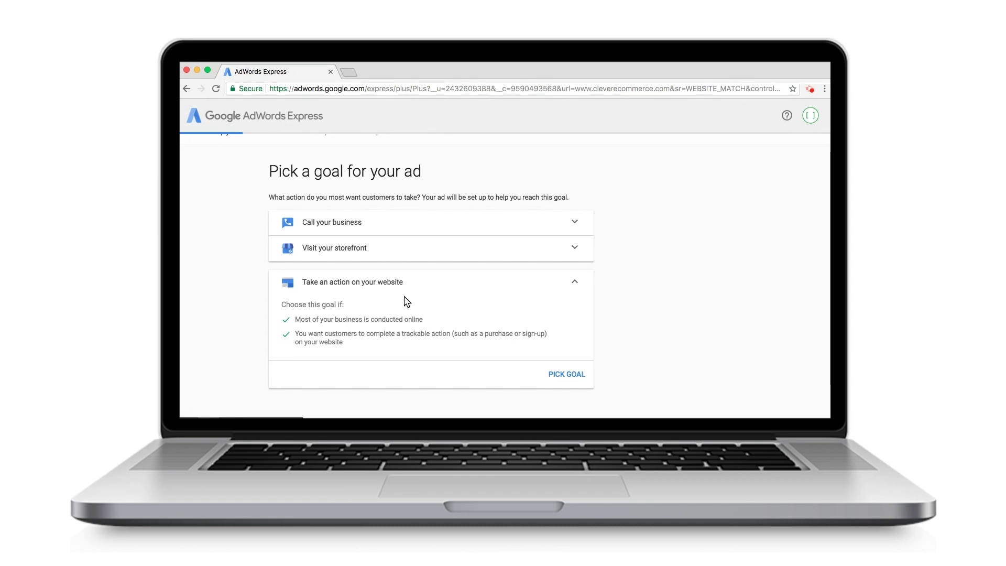
click(563, 374)
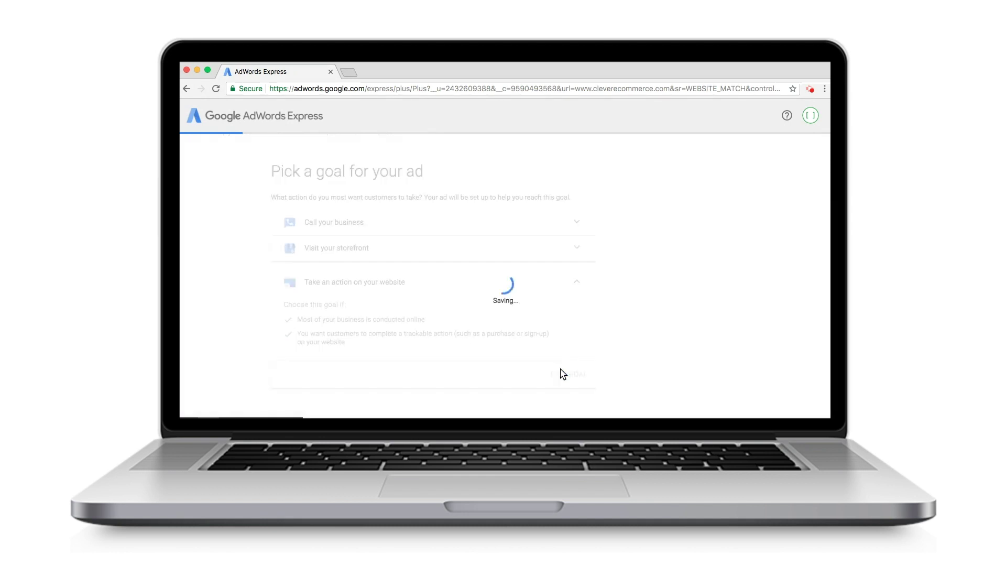
click(311, 250)
text(Unit)
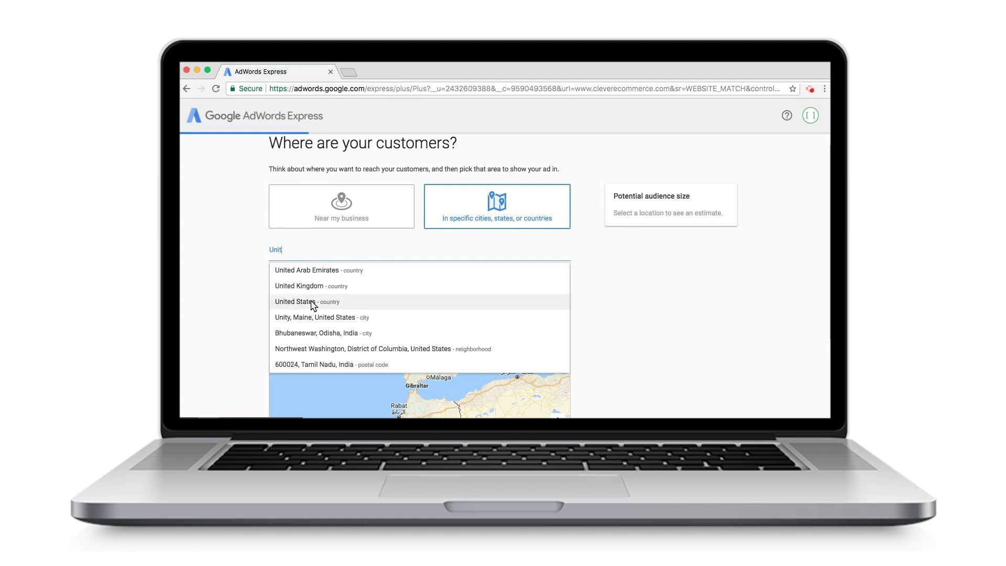
click(312, 302)
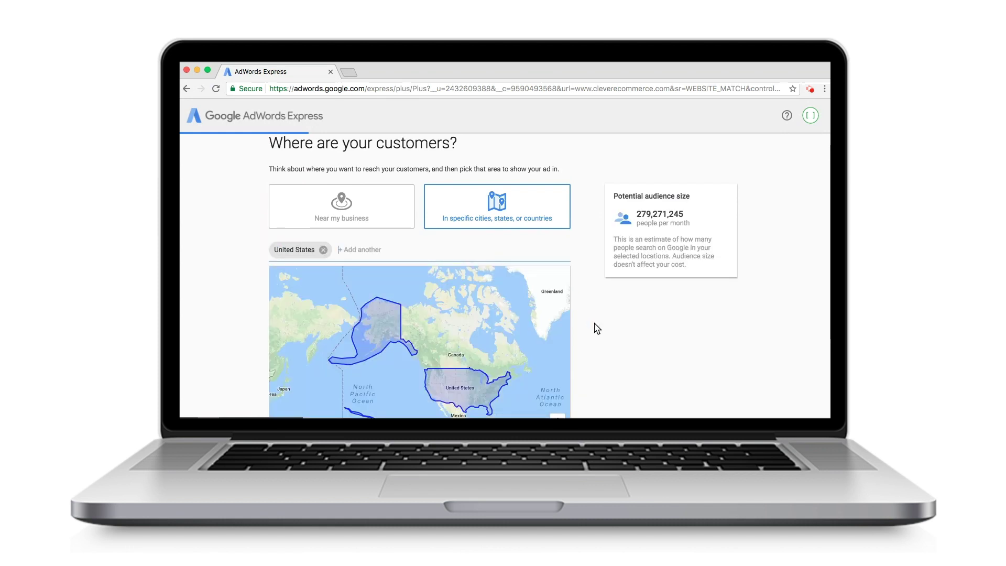
text(s)
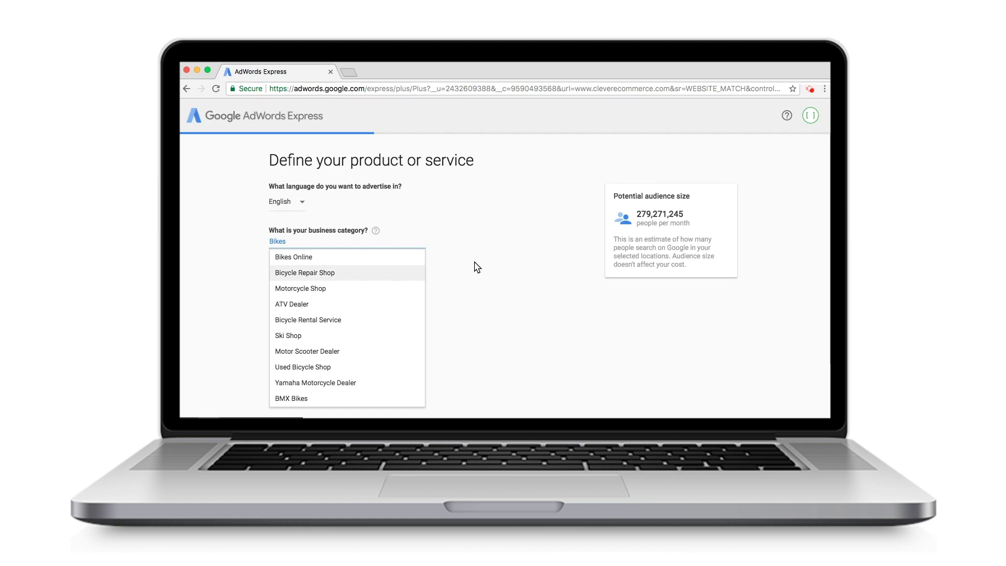
- Pick 'Bikes Online' as the business category and begin entering the promoted product
click(379, 259)
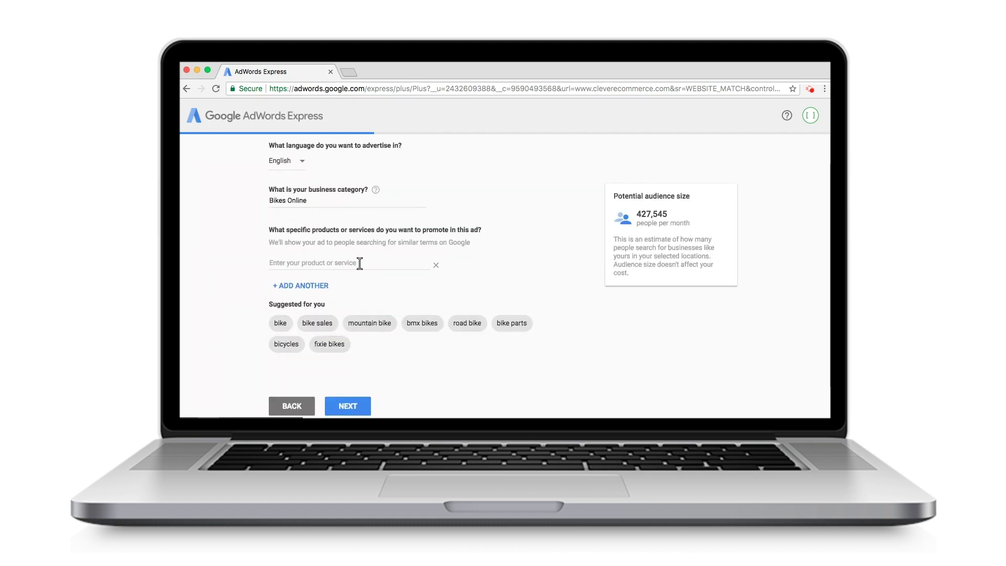
click(360, 263)
text(c)
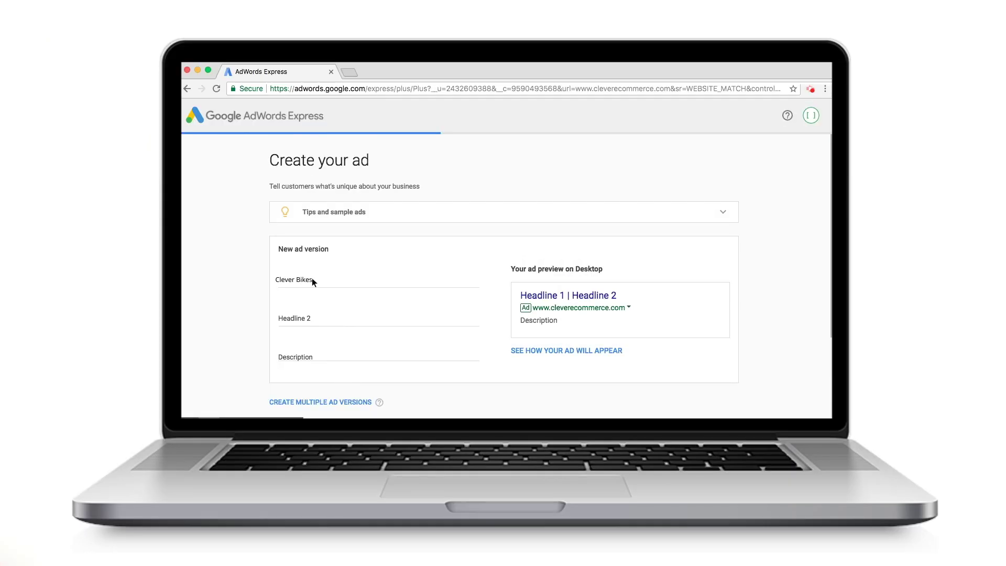
- Enter 'Best Bikes Online' as Headline 2 and begin the ad description
click(321, 322)
text(Best Bikes Online)
click(318, 358)
text(Best q)
text(uality bikes available for you!)
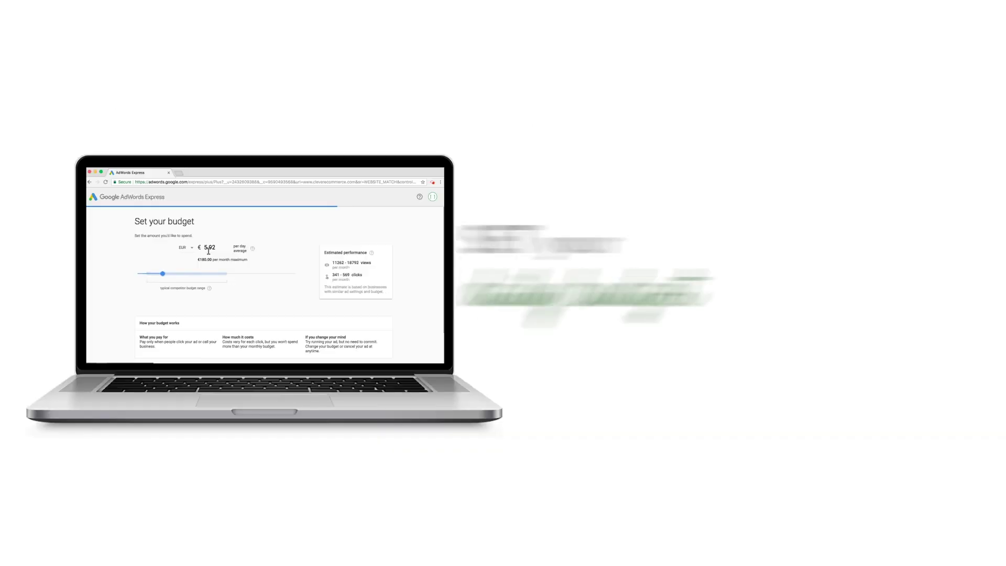
- Switch the budget currency to US Dollar and clear the daily budget amount
click(189, 249)
scroll(189, 249, down, 3)
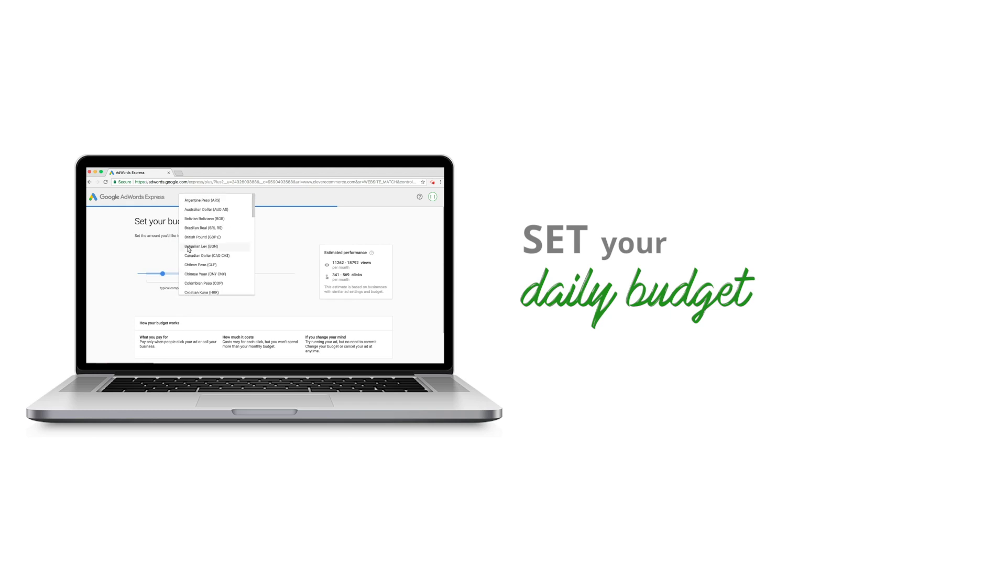
scroll(189, 250, down, 3)
scroll(189, 249, down, 5)
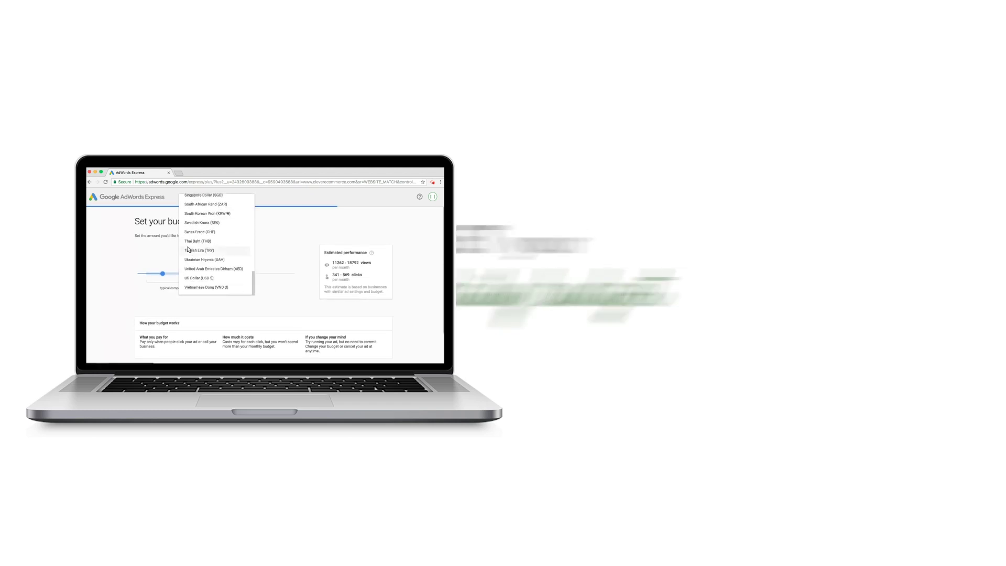
click(198, 277)
key(BackSpace)
key(BackSpace)
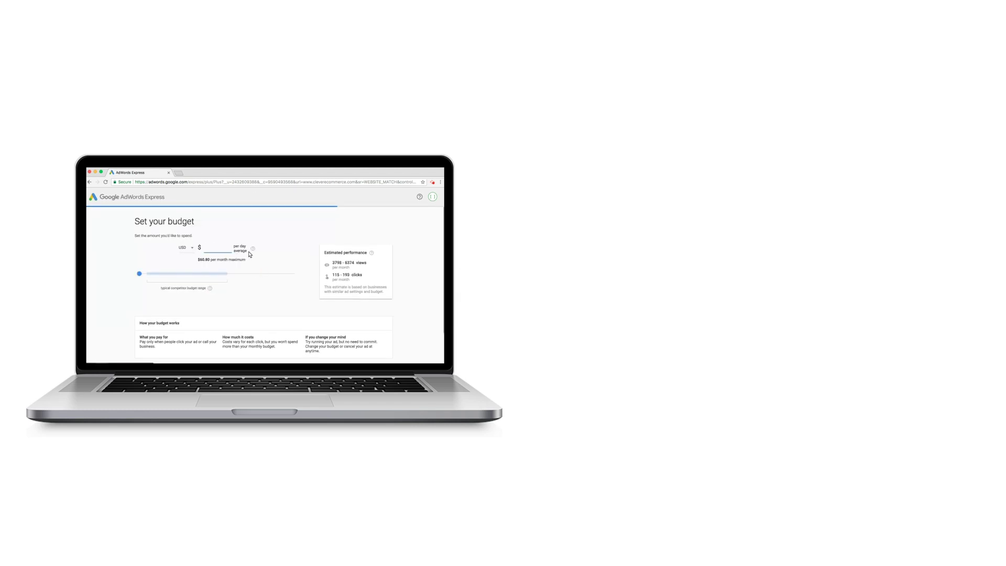
text(10.00)
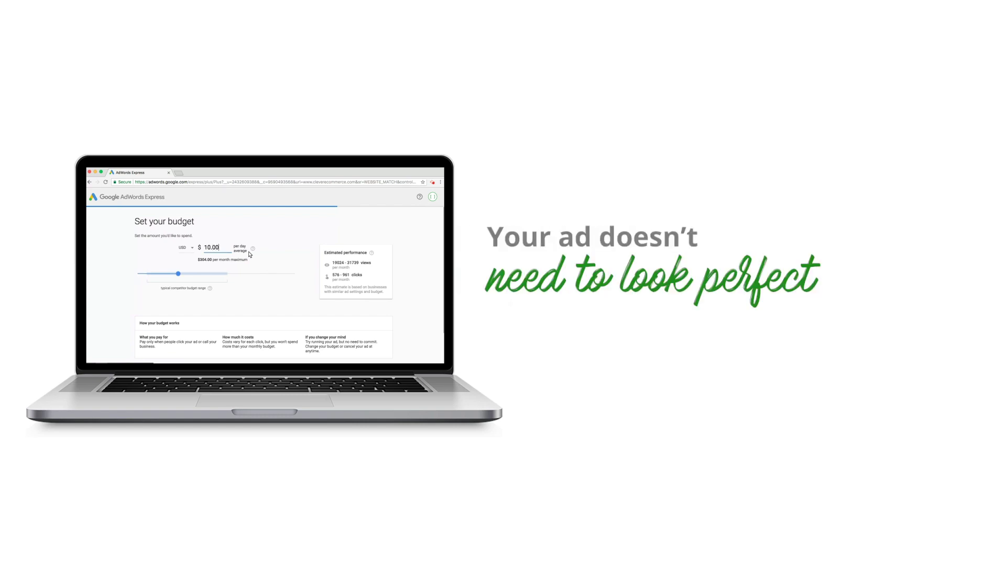
scroll(203, 297, down, 3)
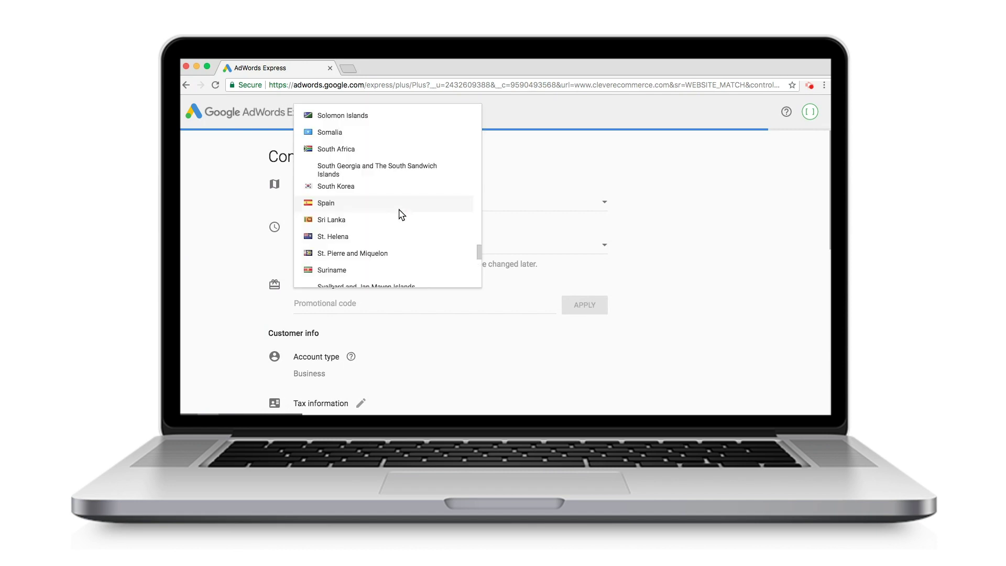
scroll(400, 214, down, 1)
scroll(400, 215, down, 4)
scroll(400, 215, down, 2)
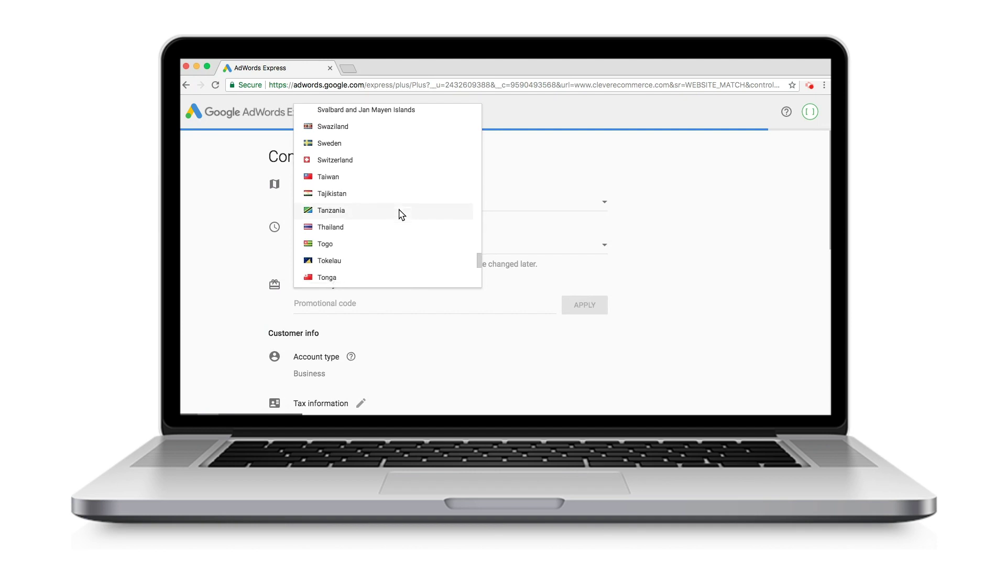
scroll(401, 215, down, 3)
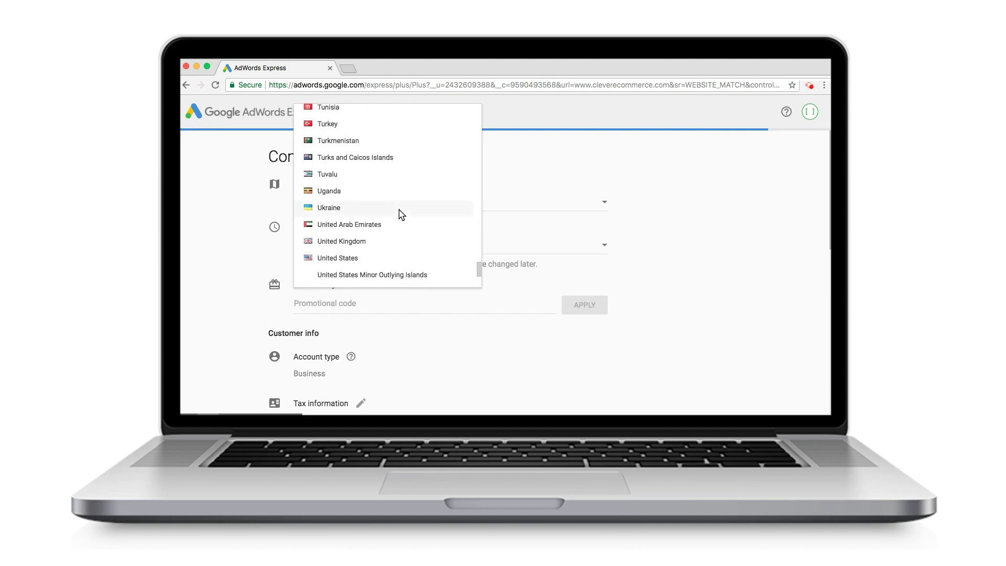
- Set billing country to United States and time zone to Central Standard Time, then enter contact details
click(388, 259)
click(407, 252)
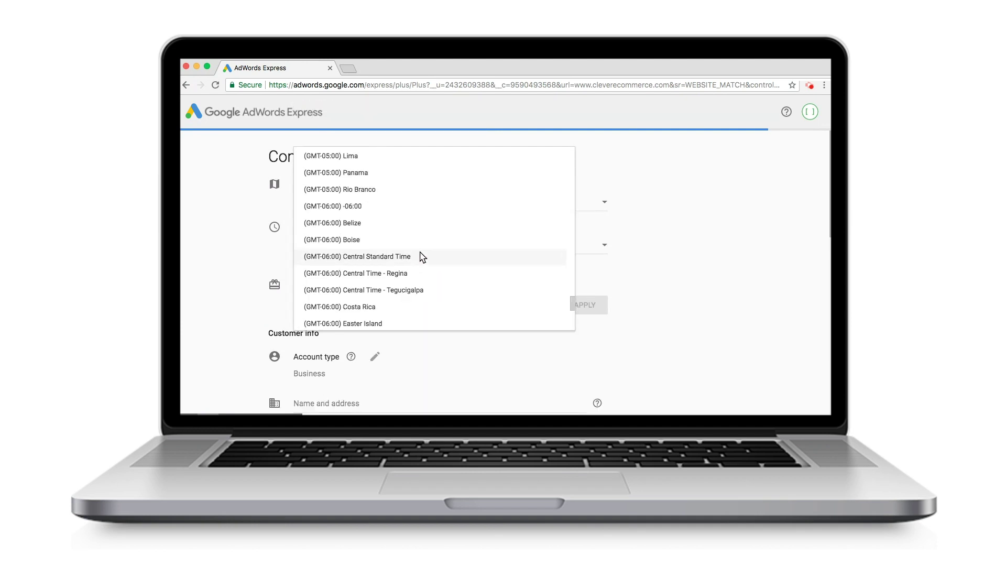
scroll(421, 257, down, 1)
click(416, 221)
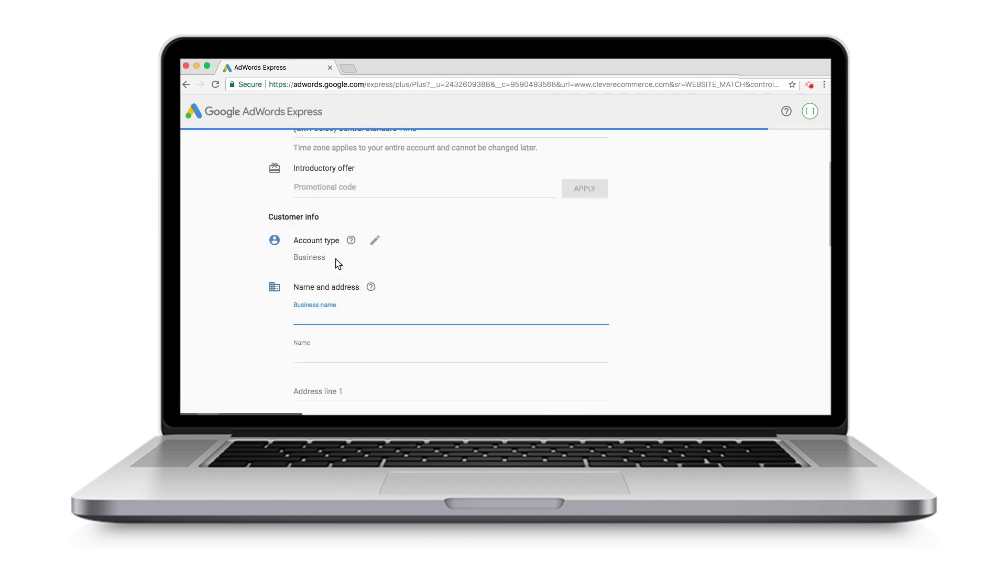
text(Clever Ecommerce)
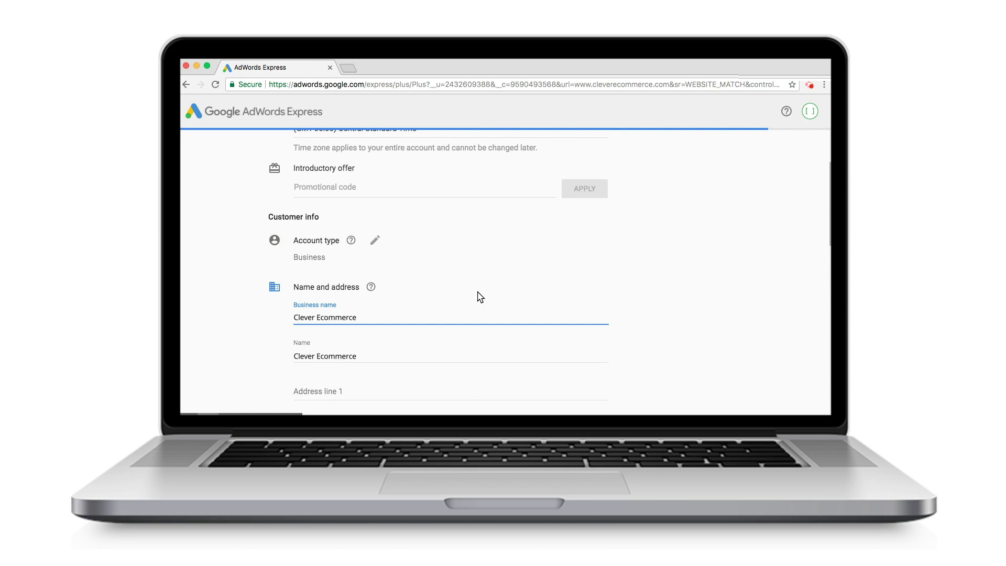
text(000 Connecticut Ave. NW, Washington DC 20036)
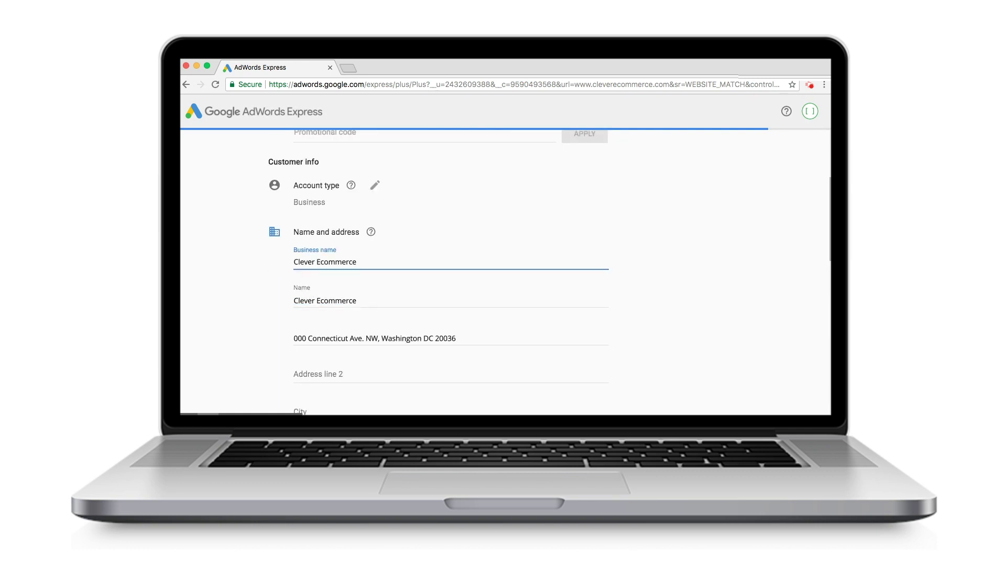
text(hn Do)
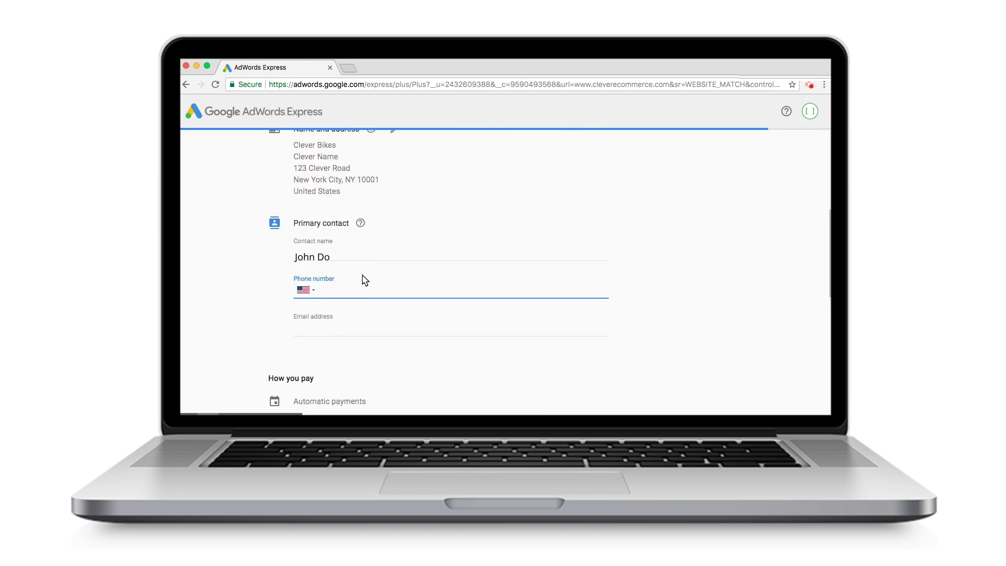
text(000000000)
key(Tab)
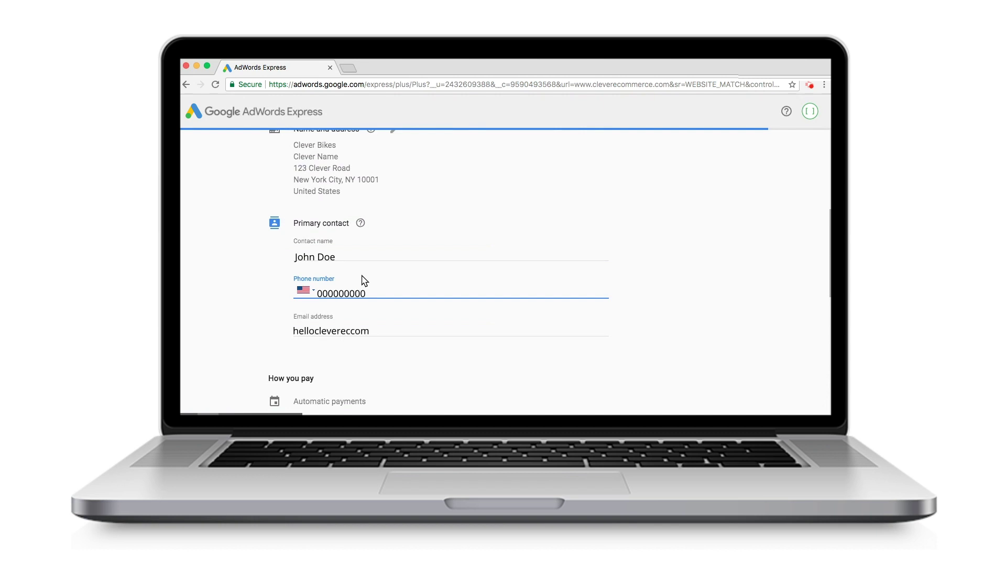
scroll(364, 281, down, 5)
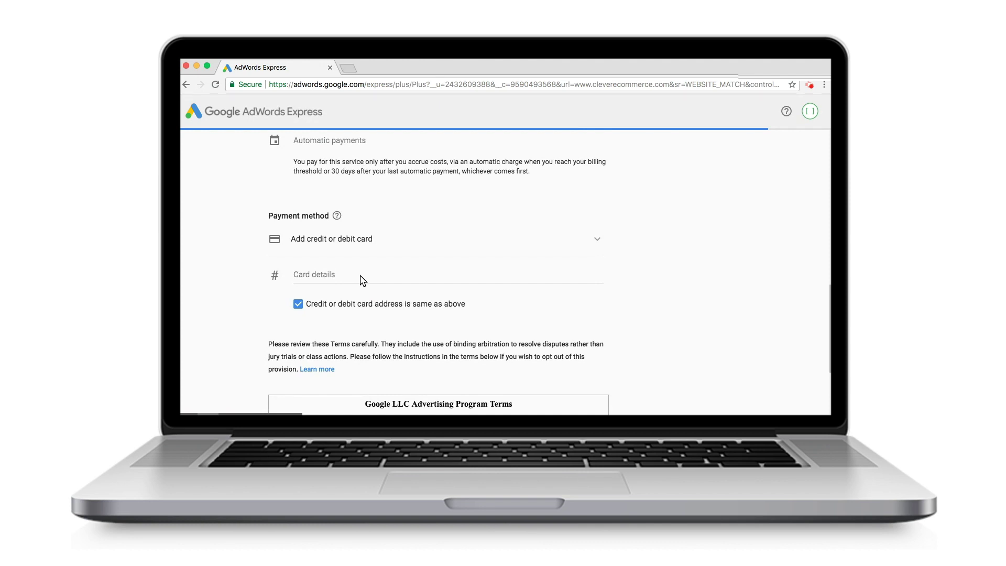
scroll(362, 281, down, 5)
- Tick 'I agree to the AdWords terms and conditions'
click(272, 308)
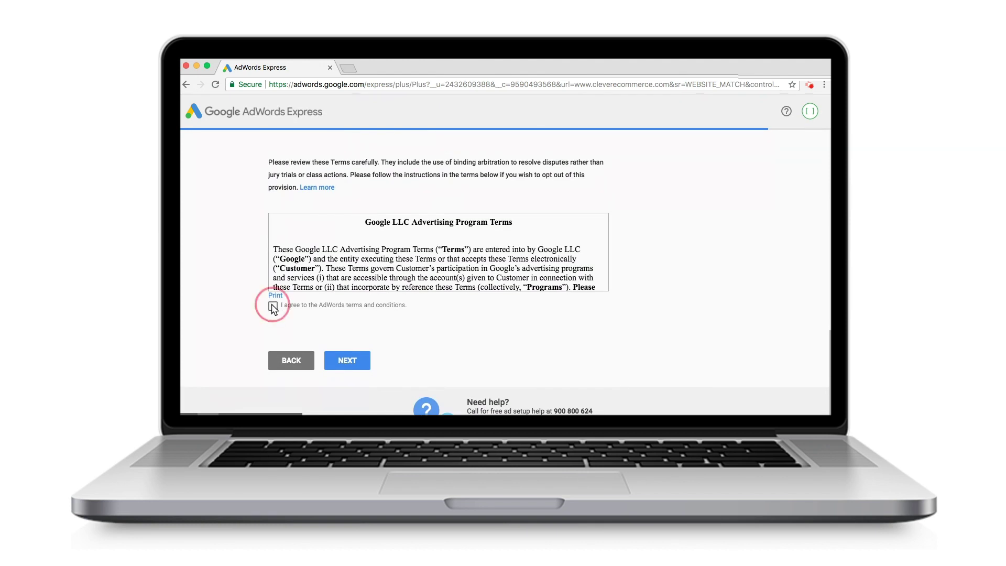